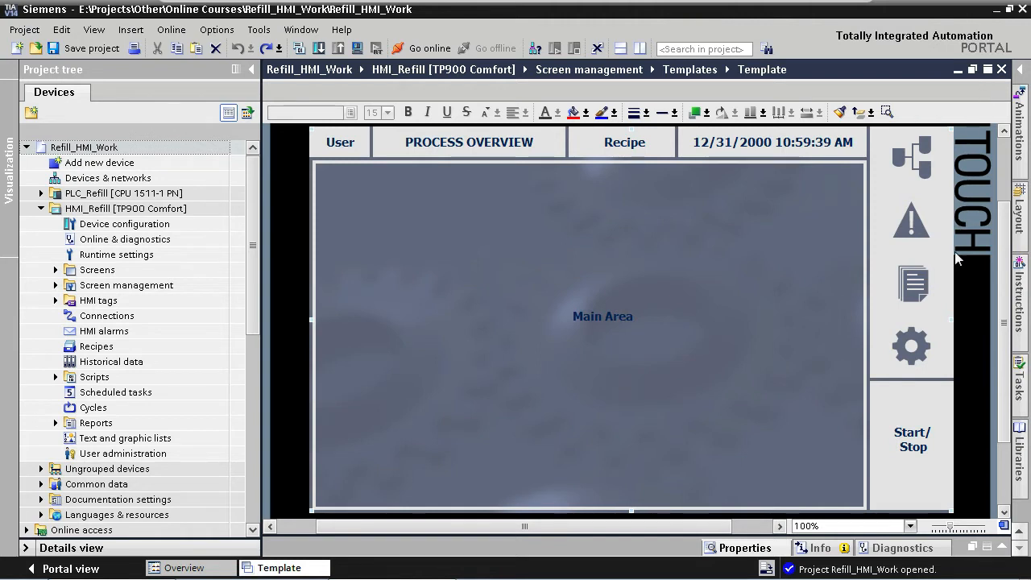
Delete the Start/Stop text and the graphic view from the lower side-panel slot of the template.
click(916, 442)
key(Delete)
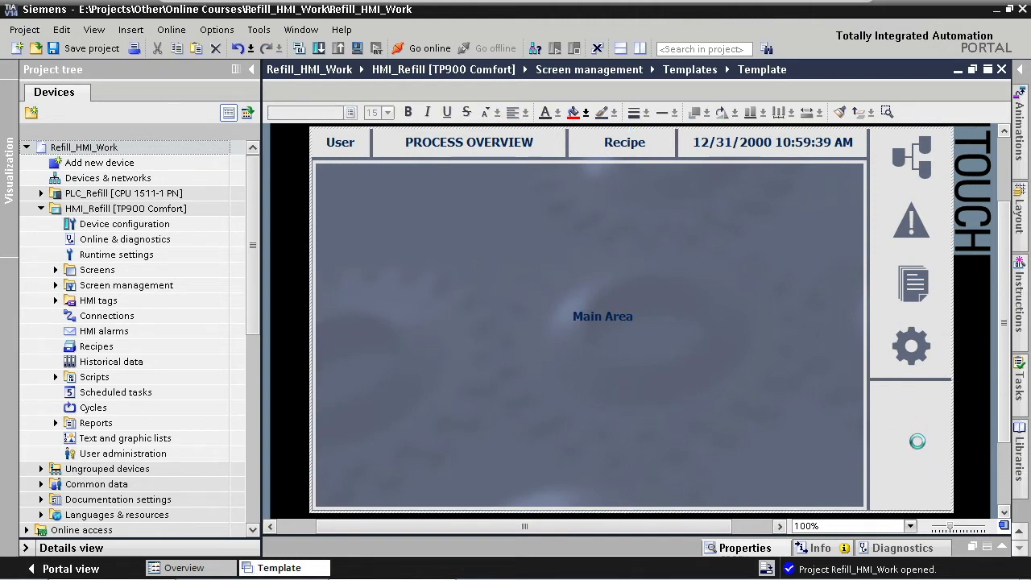
click(909, 434)
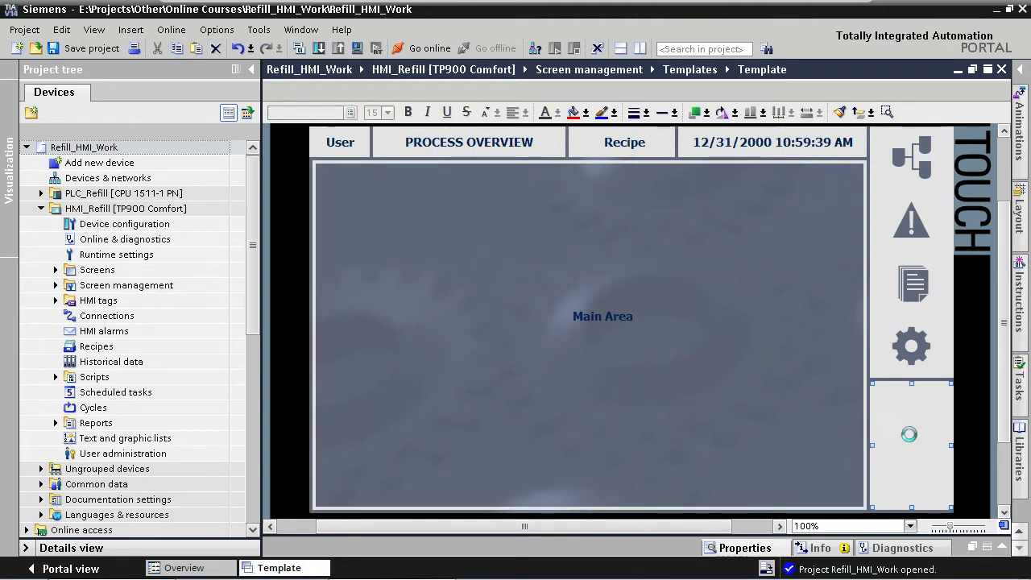
key(Delete)
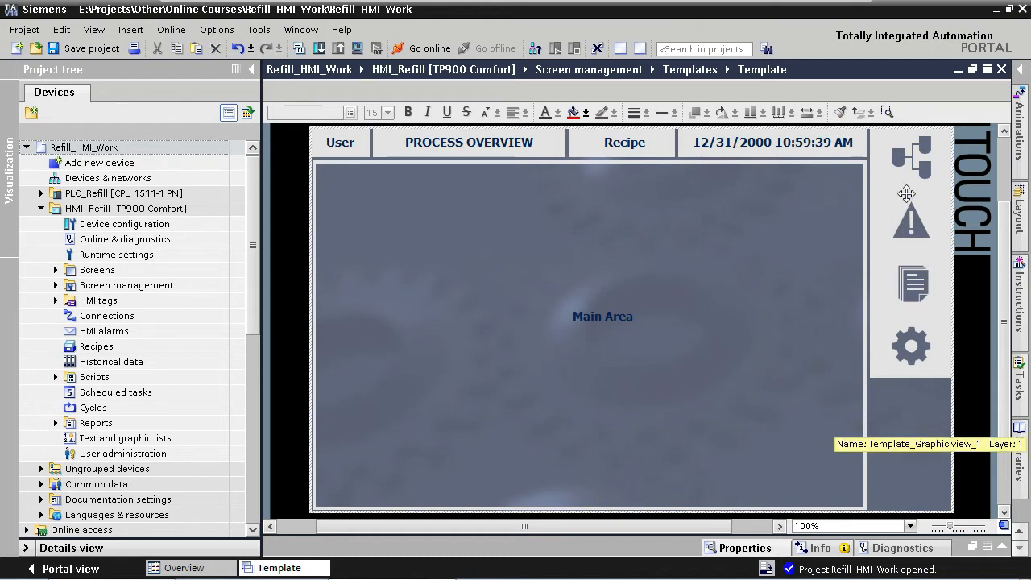
Copy the overview navigation button into the upper right of the main area.
click(909, 155)
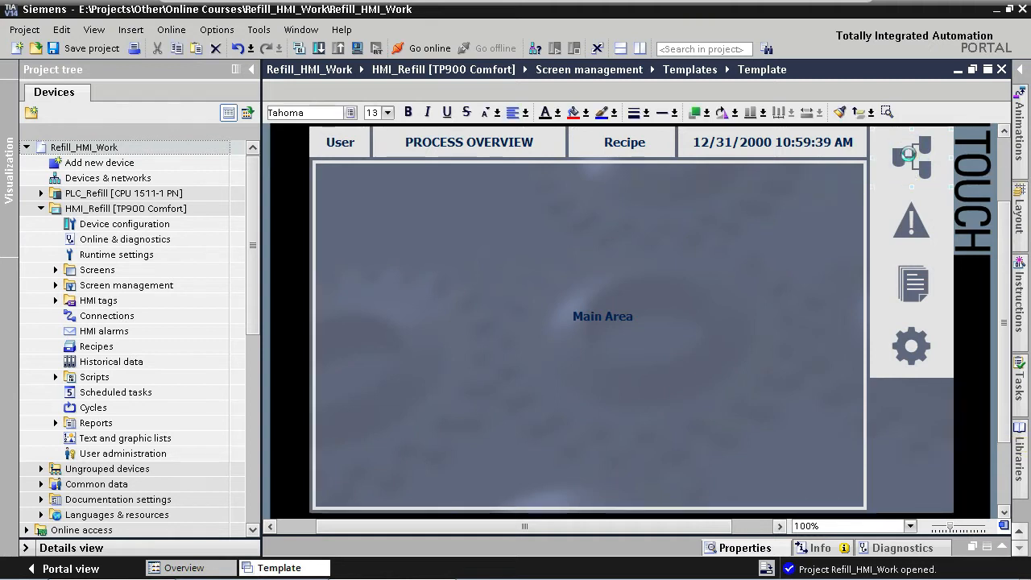
drag(909, 155, 803, 213)
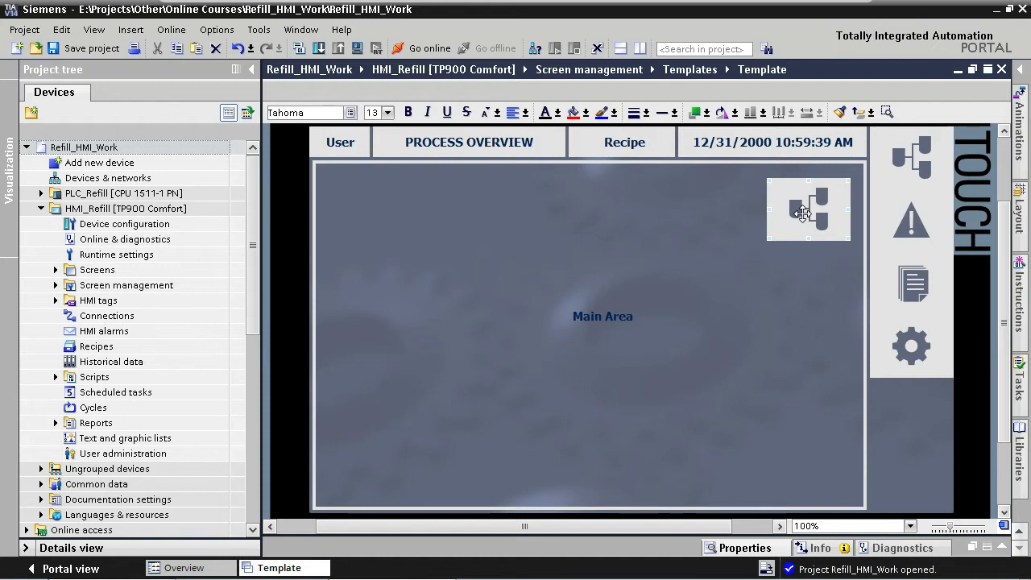
Switch the copied button's graphic source to a single graphic and set the not-pressed graphic to Btn_Template_Start_Off.
double_click(803, 212)
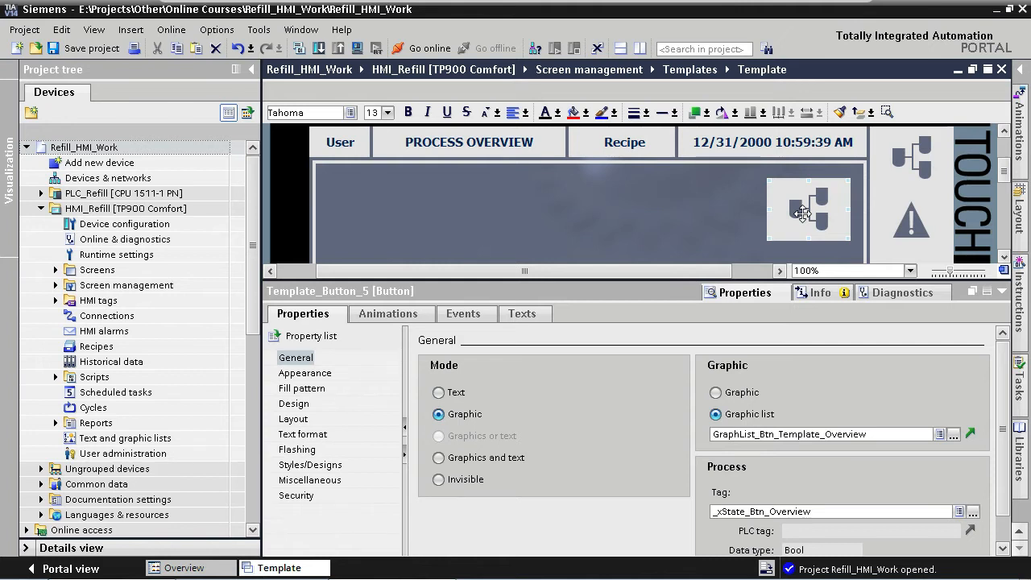
click(716, 395)
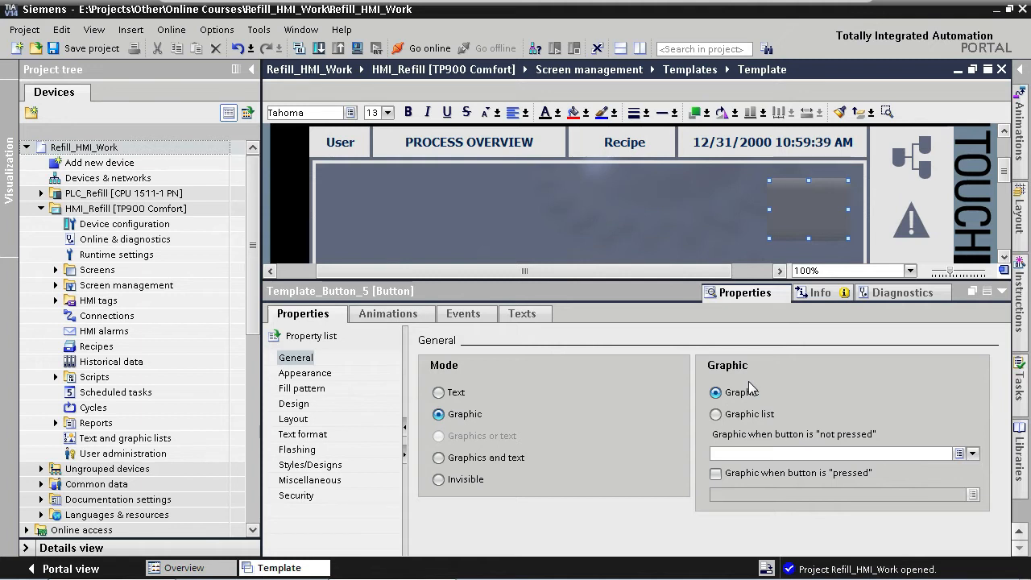
click(745, 453)
text(btn)
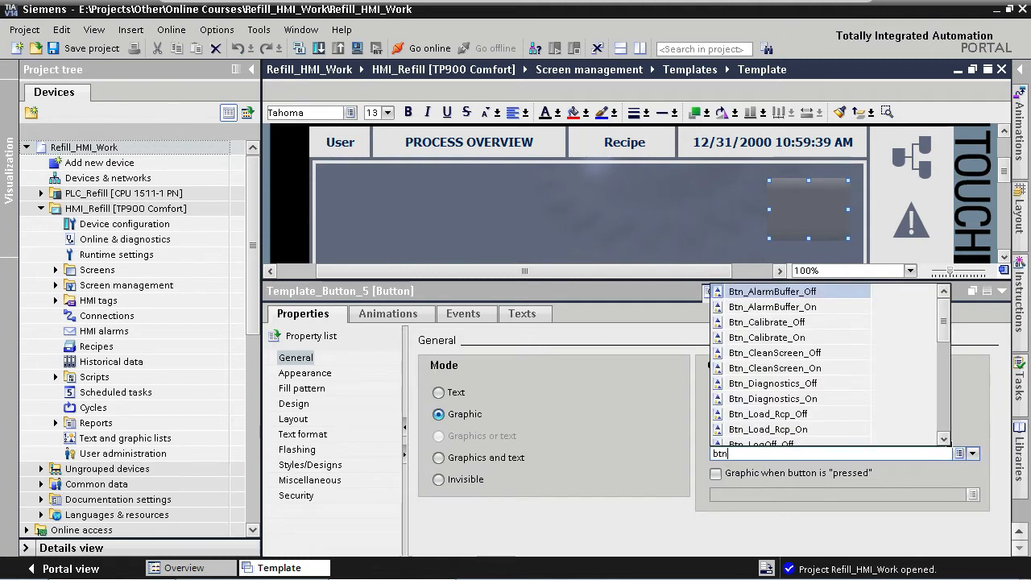
text(_te)
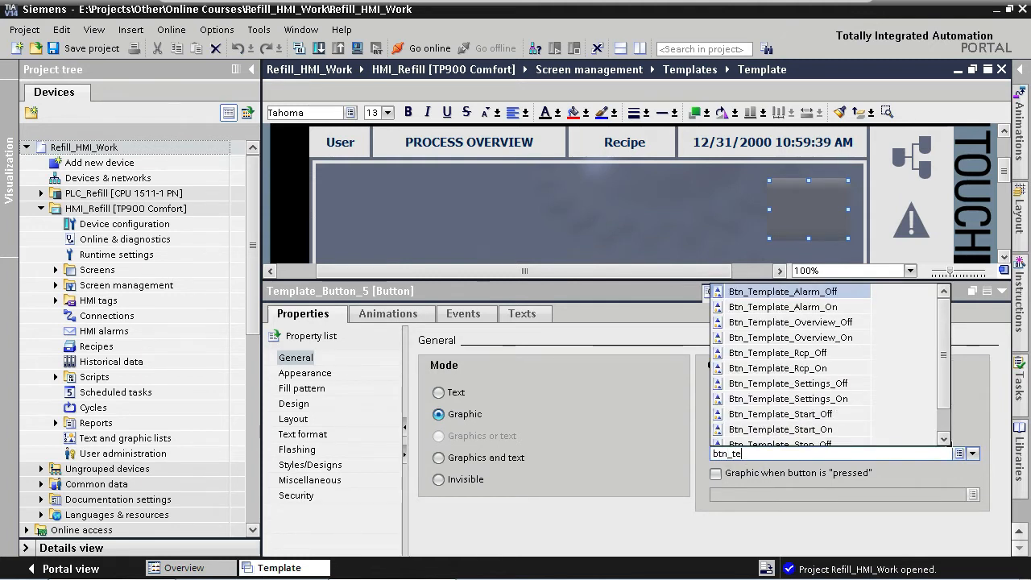
click(826, 414)
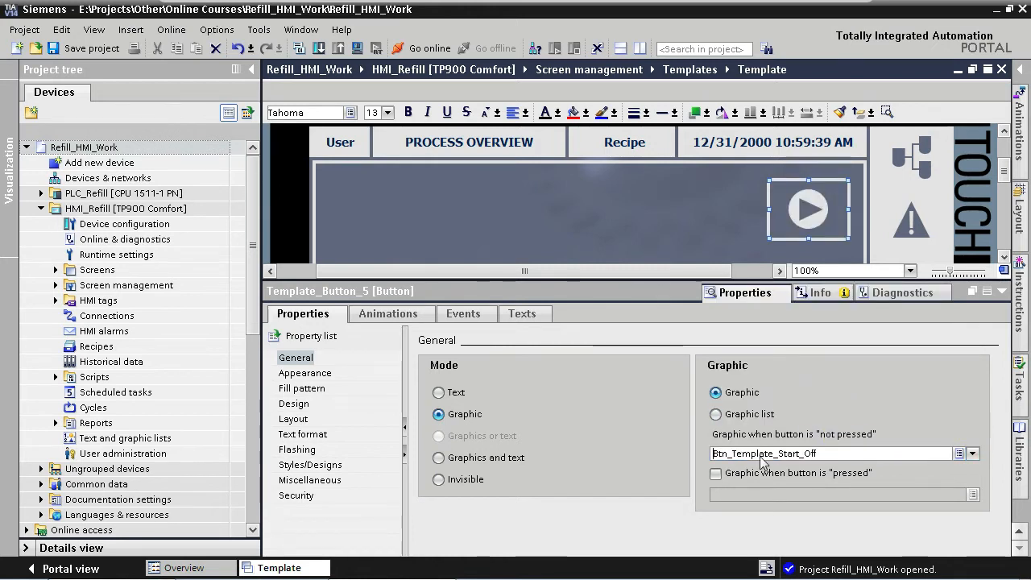
Enable a pressed-state graphic for the button and set it to Btn_Template_Start_On.
click(714, 474)
click(718, 493)
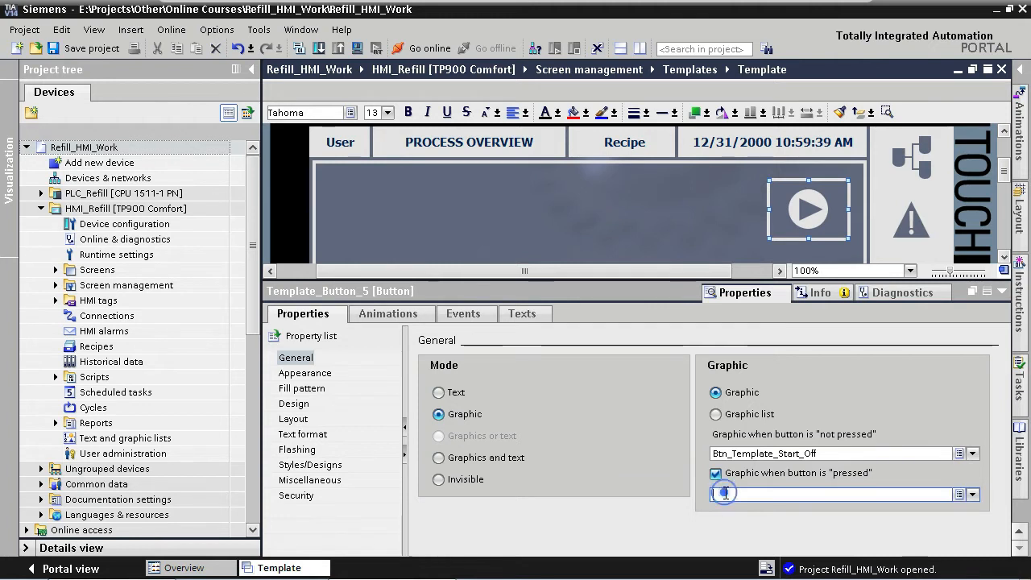
text(btn_tem)
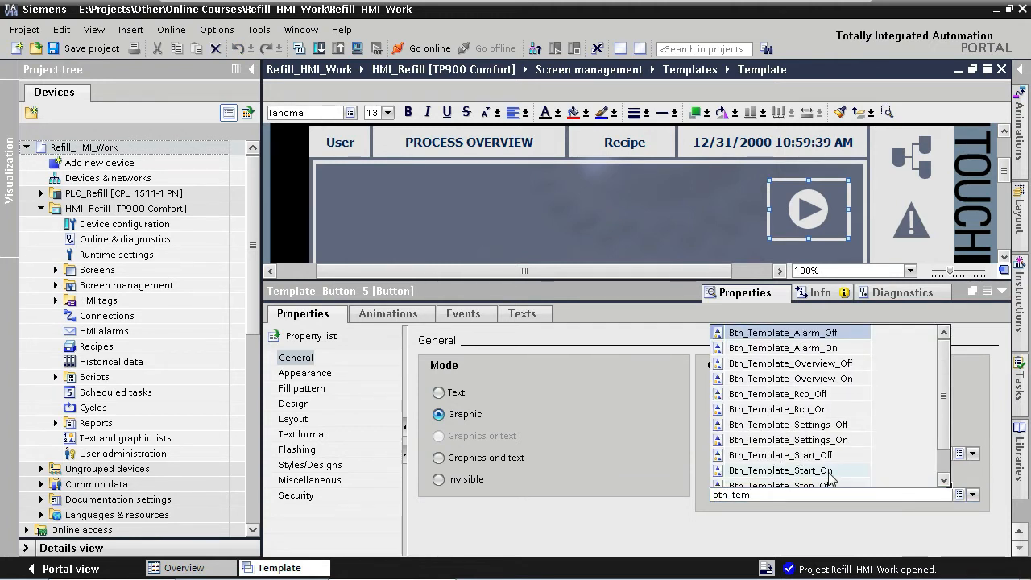
click(882, 470)
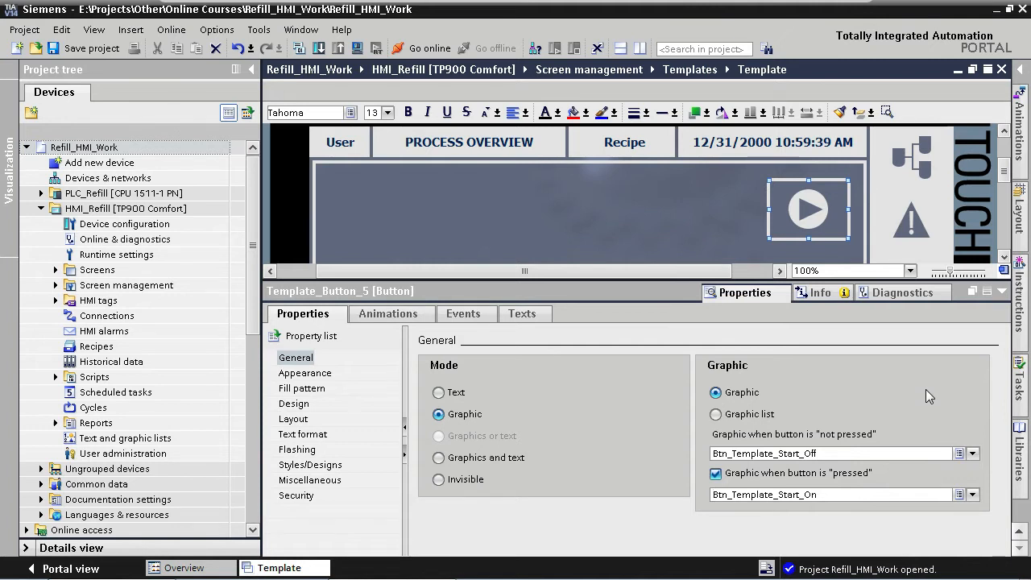
Turn on Fit object to contents in the button's layout settings.
click(293, 419)
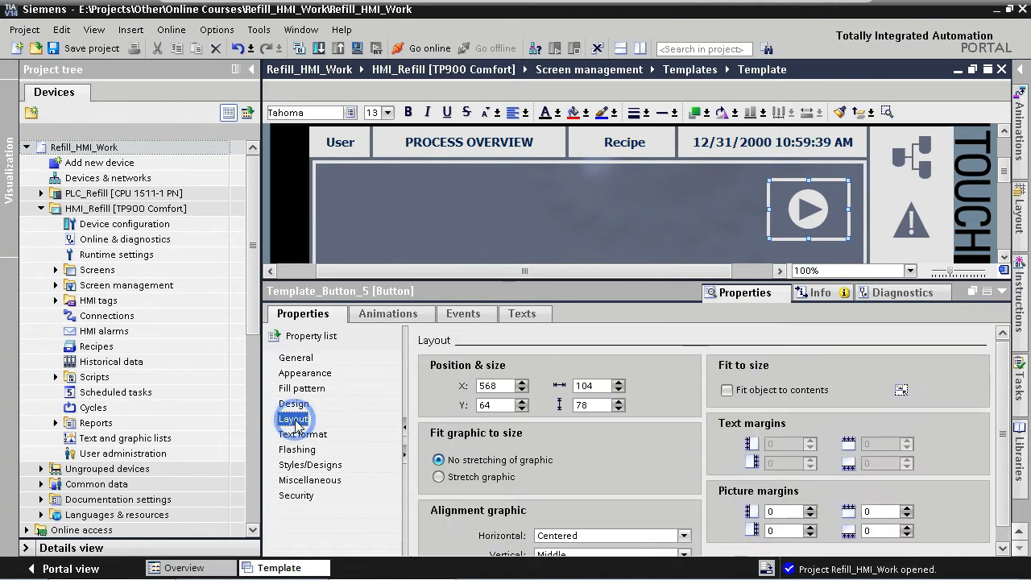
click(728, 391)
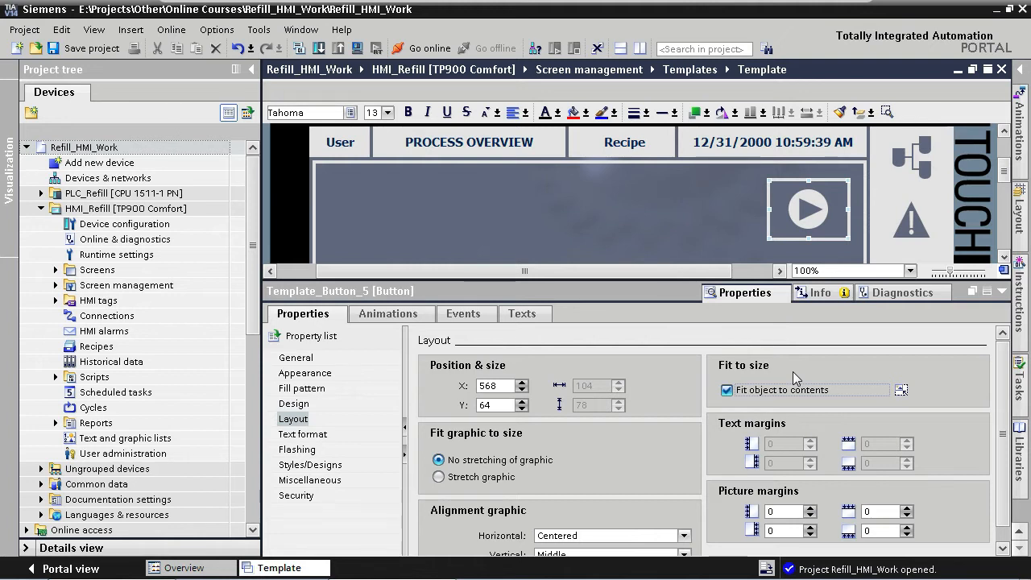
Remove the ActivateScreen function from the button's Release event.
click(472, 317)
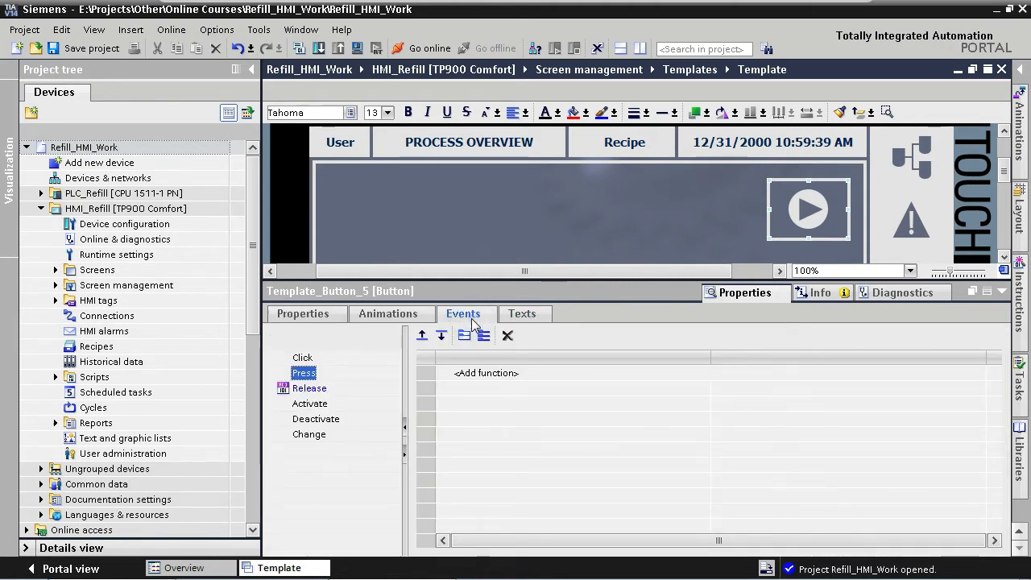
click(314, 390)
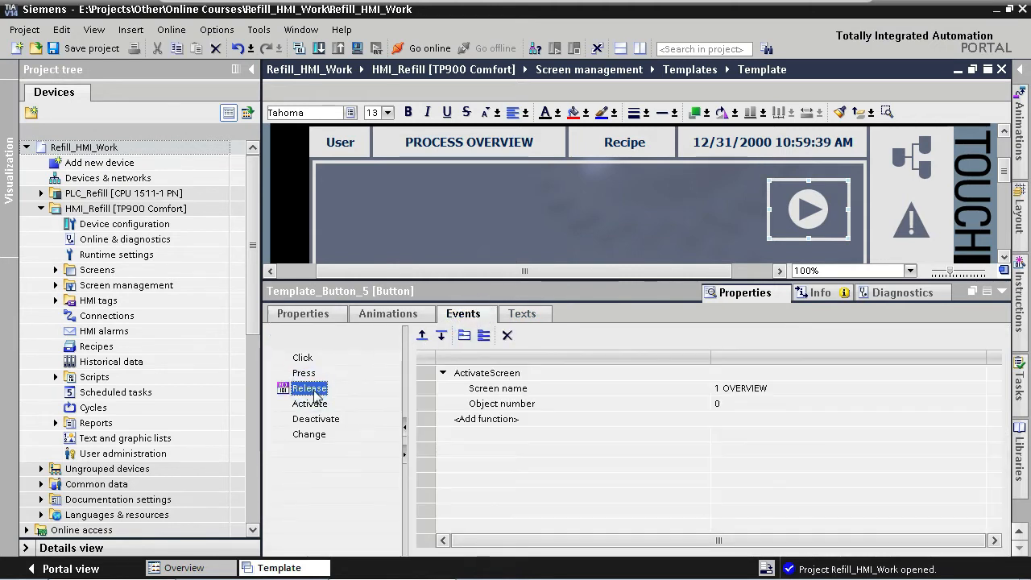
click(426, 375)
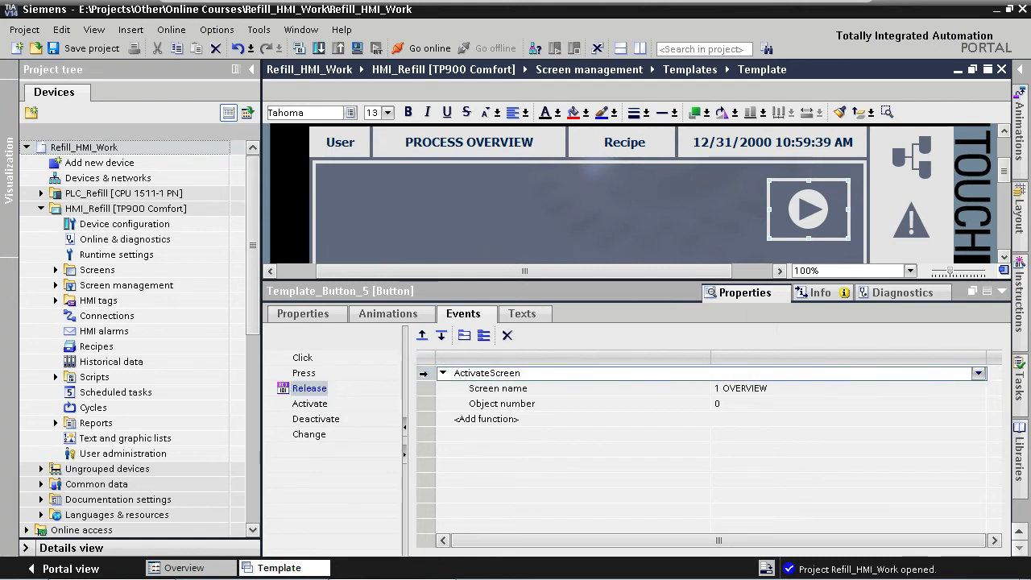
key(Delete)
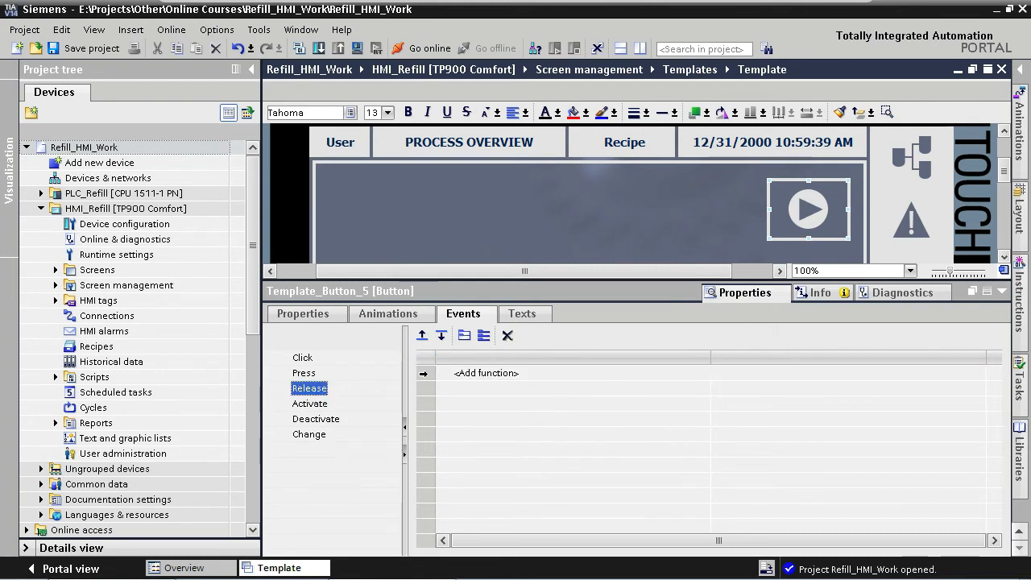
Add the SetBitWhileKeyPressed function to the button's Press event.
click(303, 373)
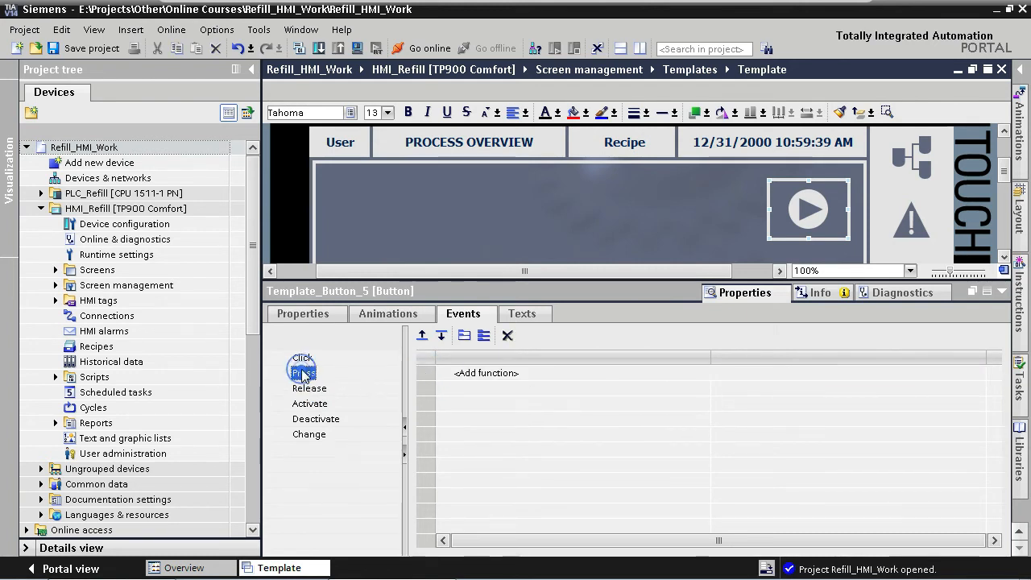
click(456, 373)
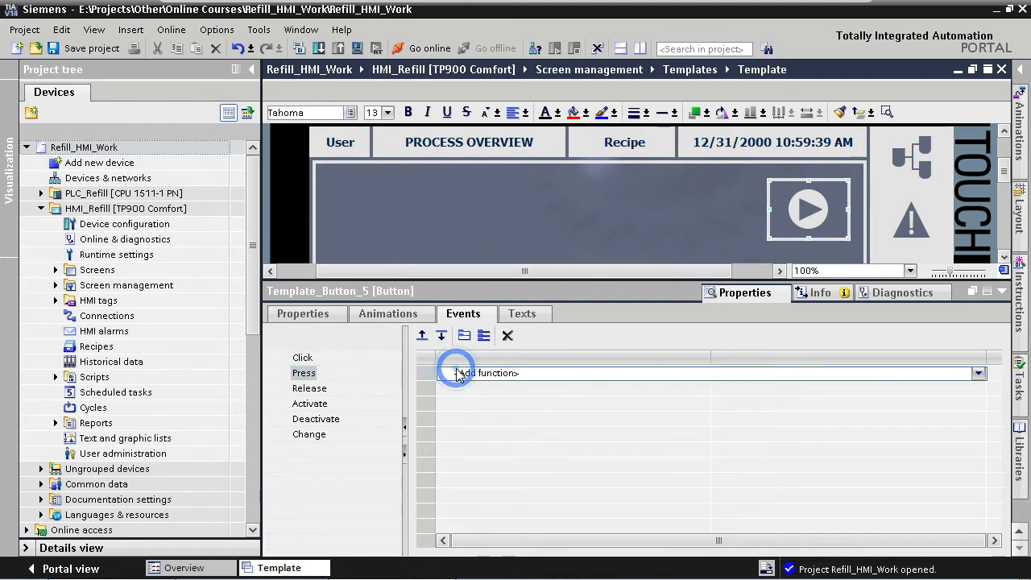
text(setbitw)
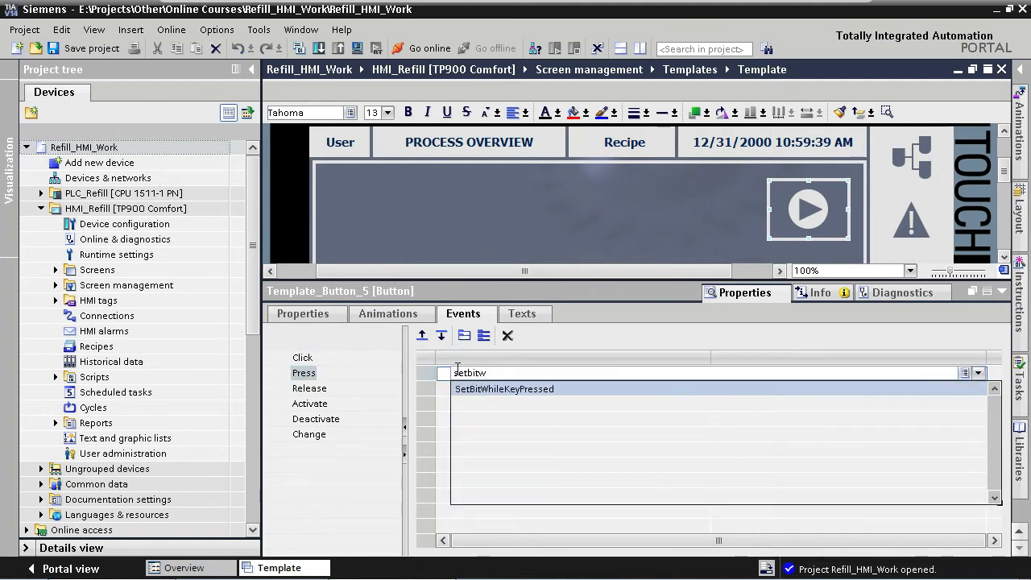
key(Return)
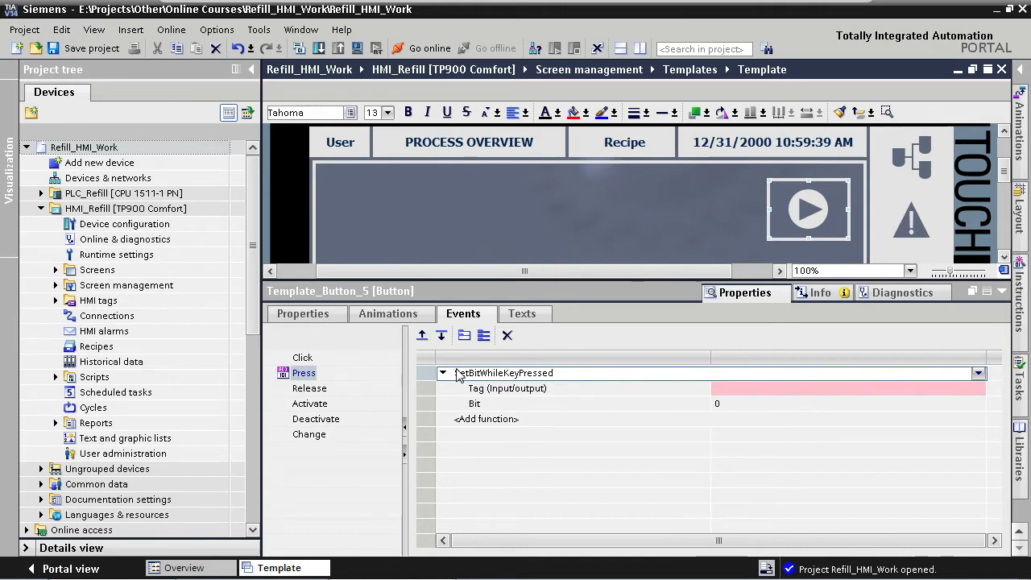
Assign the tag DB - Machine_StateHandler.Cmd.xStart to the SetBitWhileKeyPressed function and close the properties.
click(927, 390)
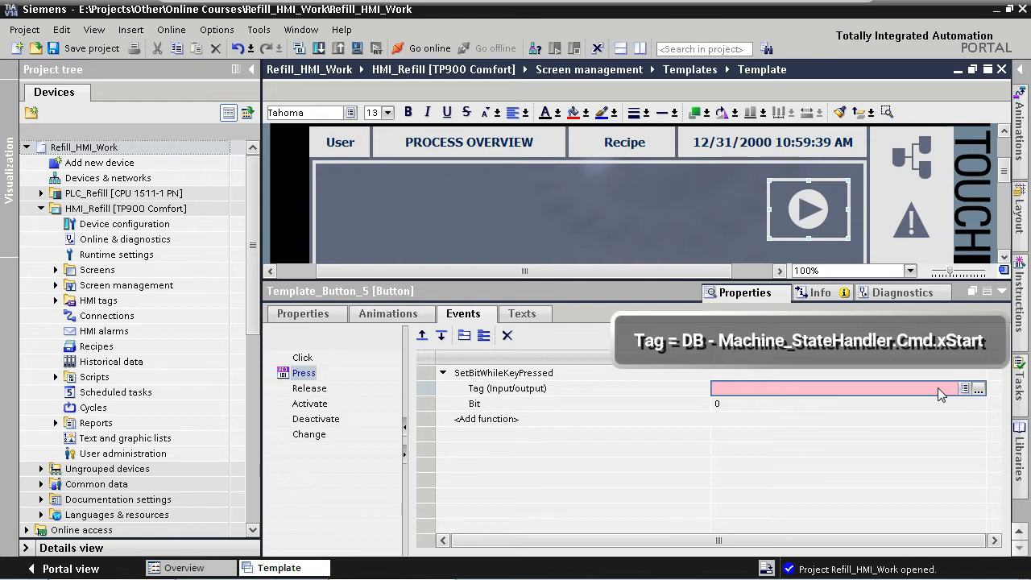
click(979, 389)
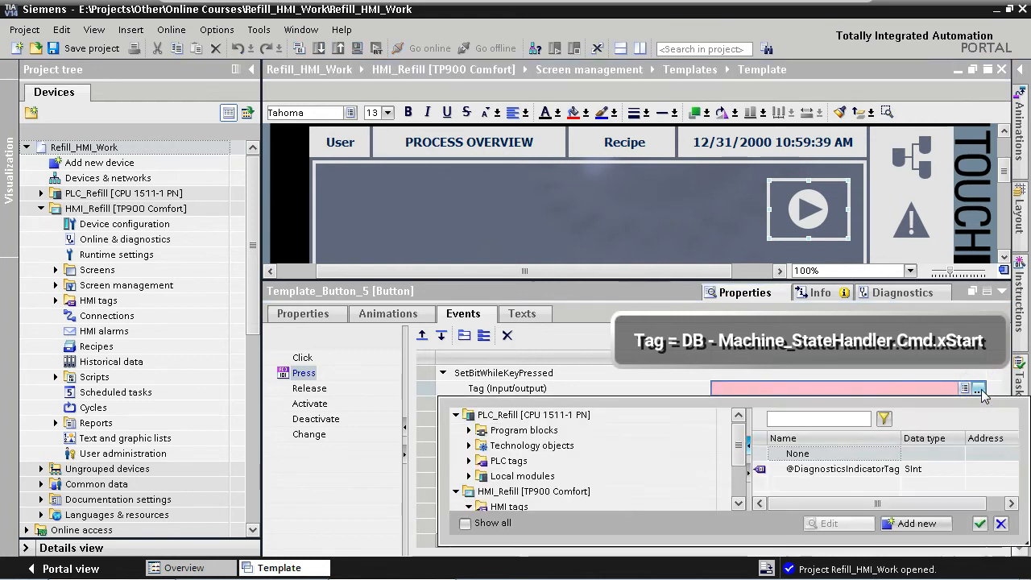
scroll(740, 448, down, 2)
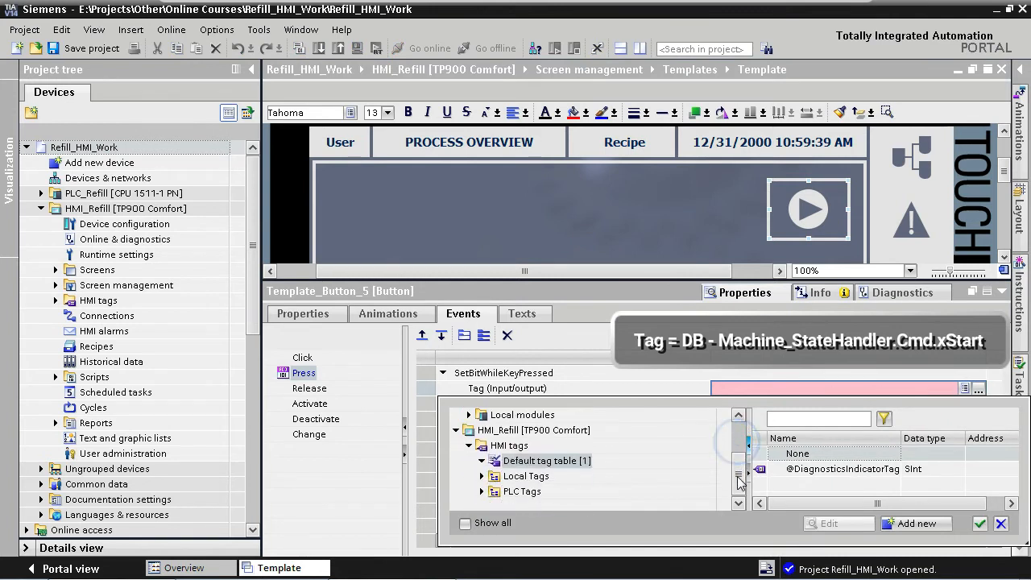
click(482, 491)
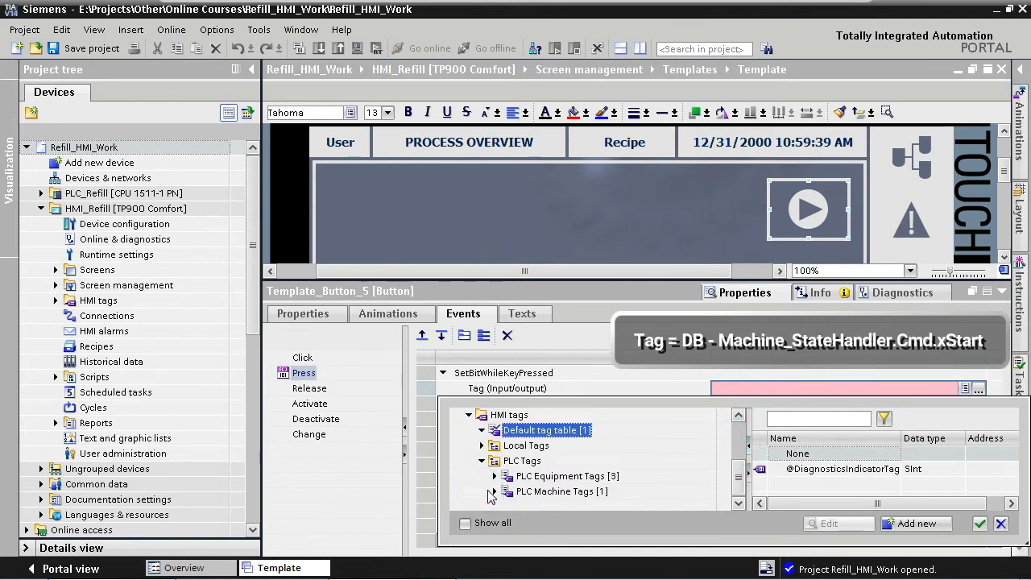
click(494, 491)
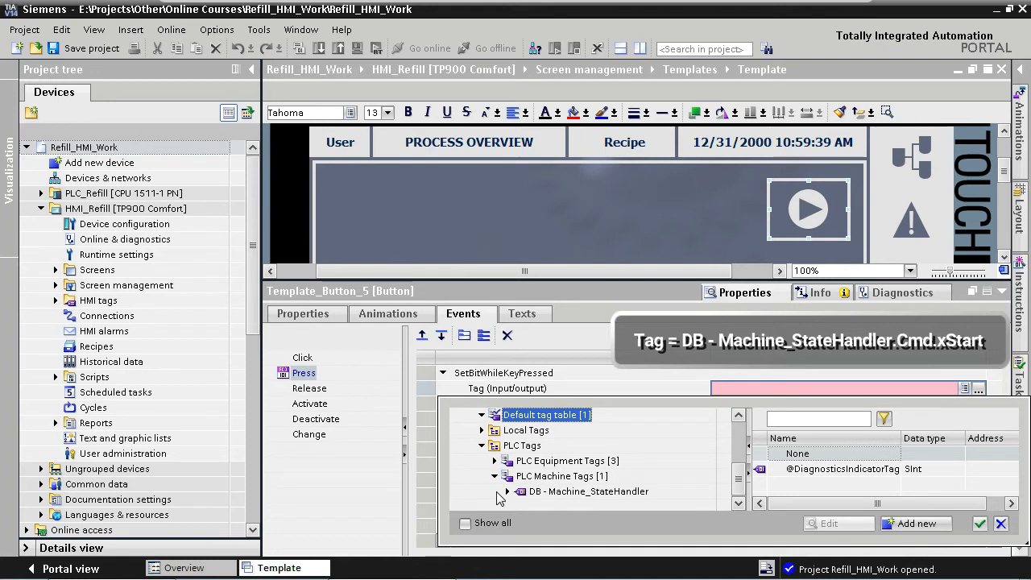
click(507, 492)
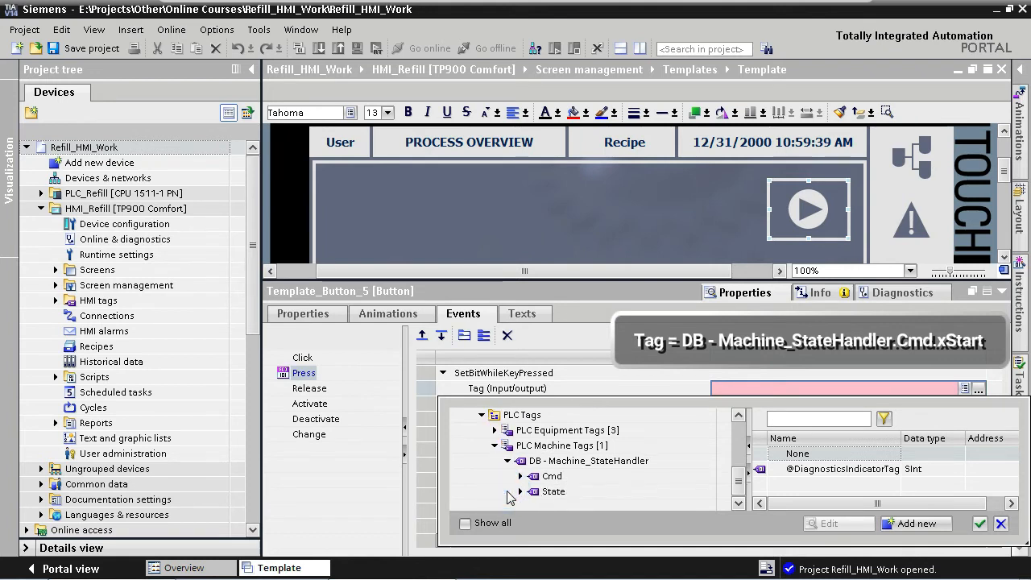
click(551, 478)
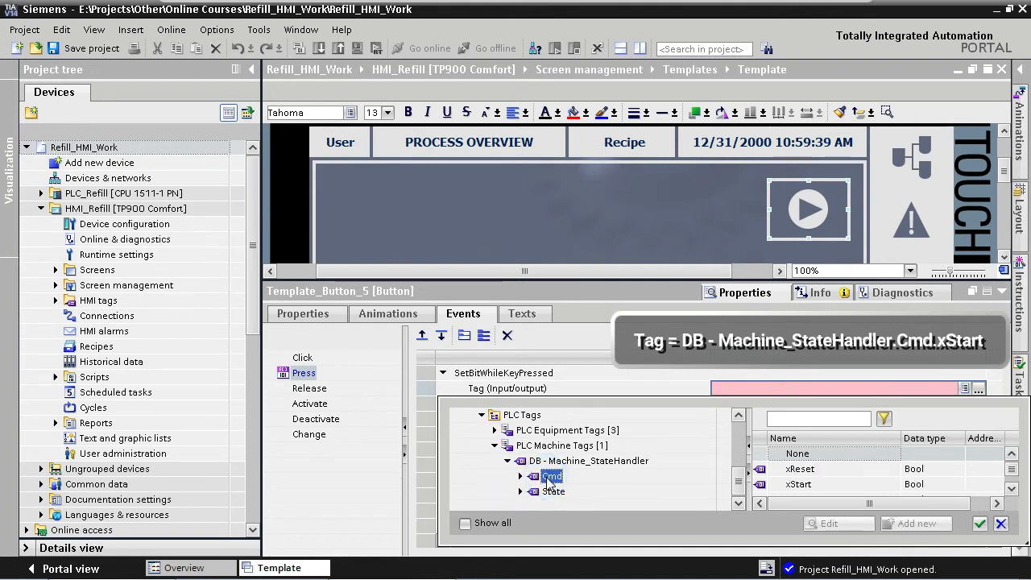
double_click(807, 484)
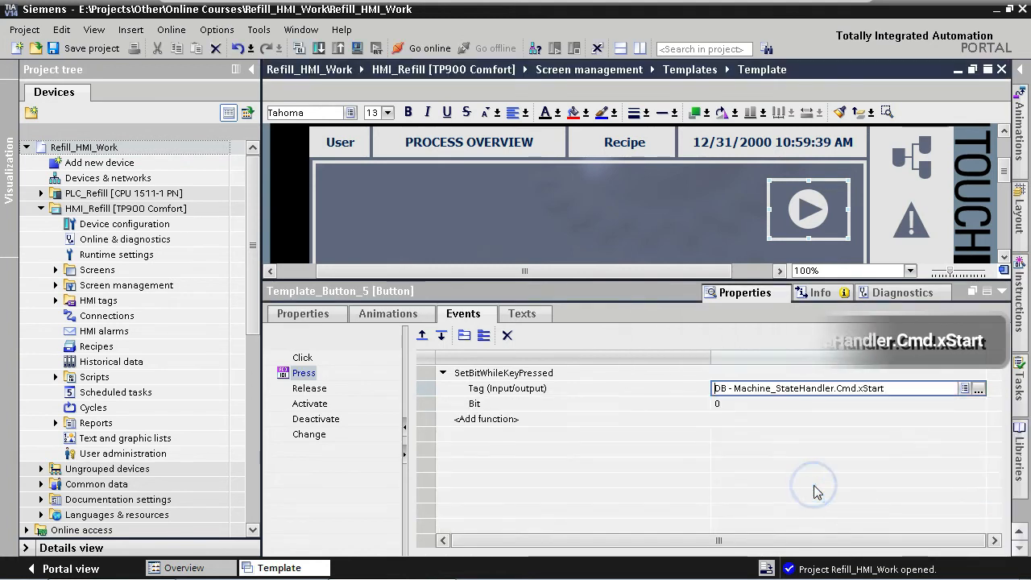
click(1002, 291)
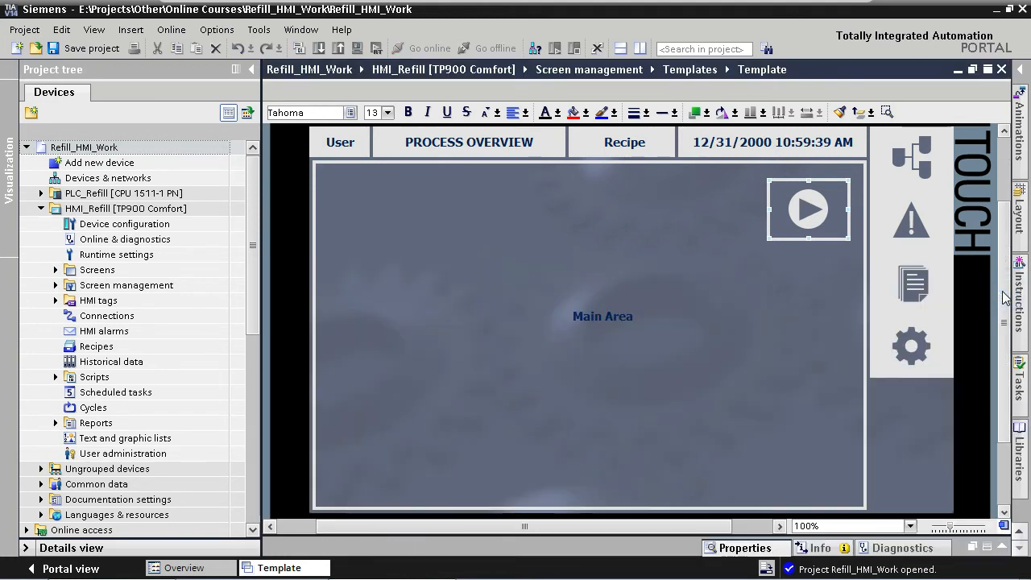
Move the start button into the empty lower side-panel slot and nudge it down into place.
drag(807, 216, 911, 419)
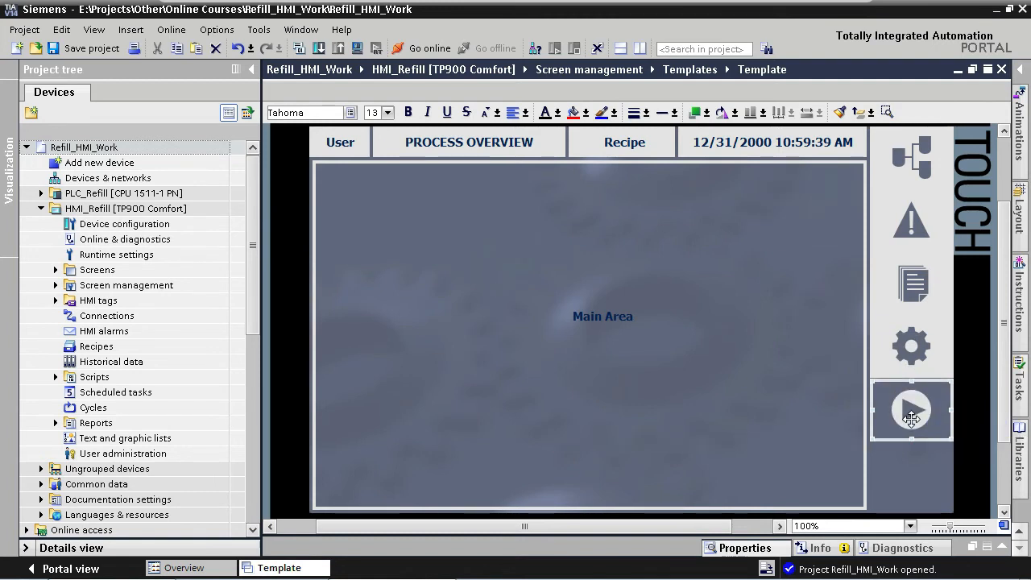
key(Down)
key(Down)
key(Down)
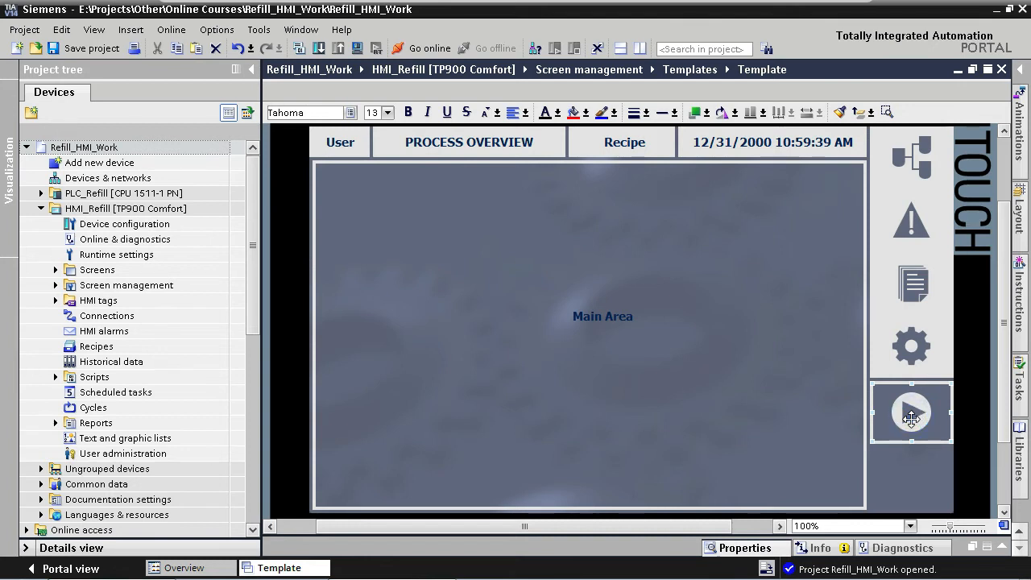
Copy the start button back into the upper right of the main area.
drag(911, 415, 816, 203)
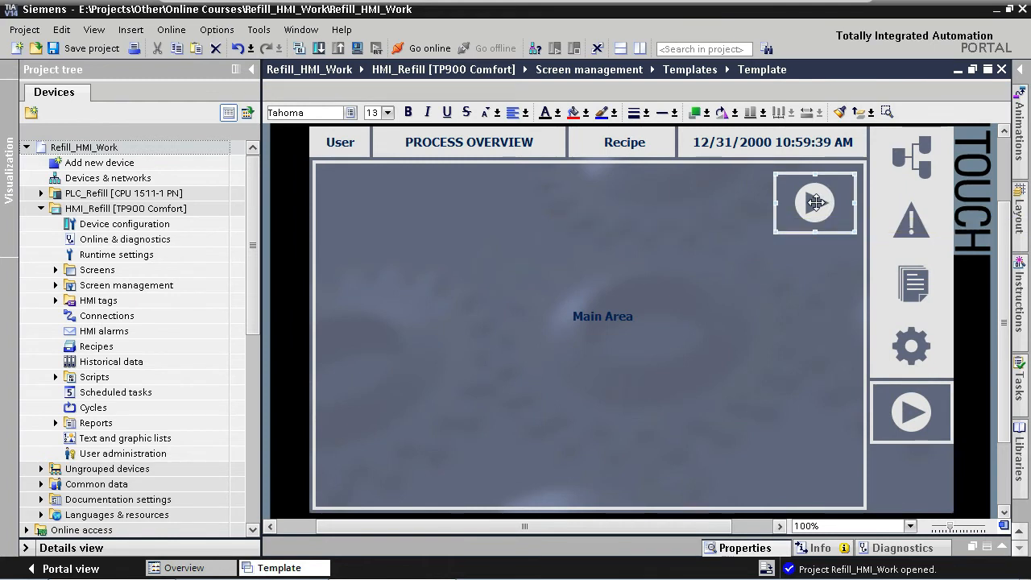
Open the copied button's events and change its Press tag to DB - Machine_StateHandler.Cmd.xStop.
double_click(815, 202)
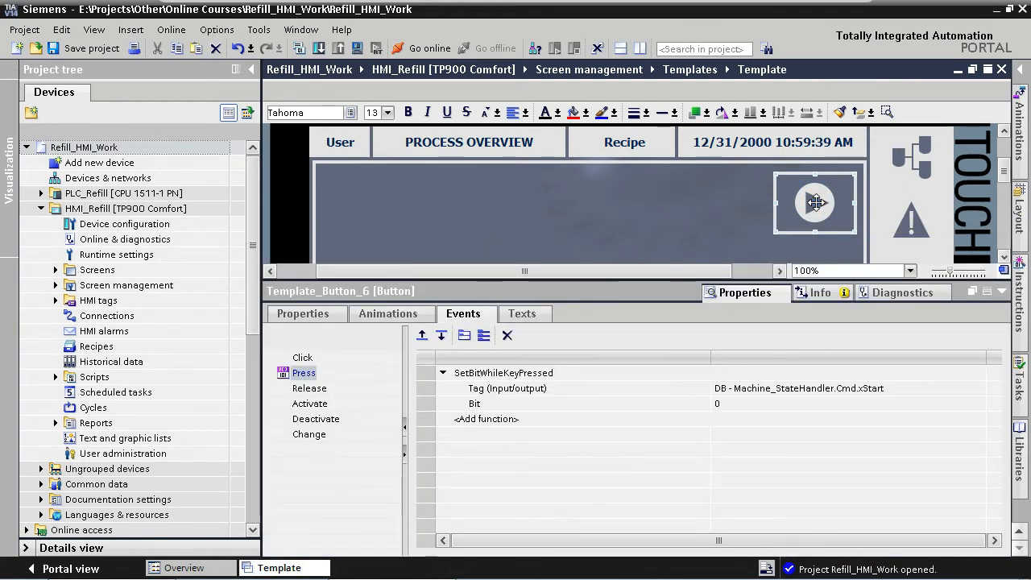
click(874, 387)
drag(872, 387, 903, 387)
text(op)
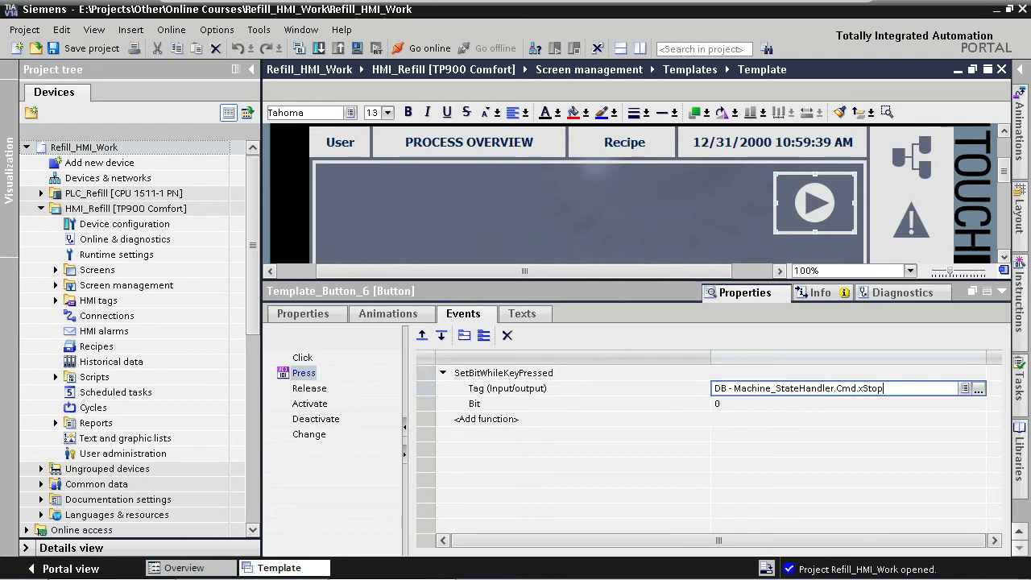
key(Return)
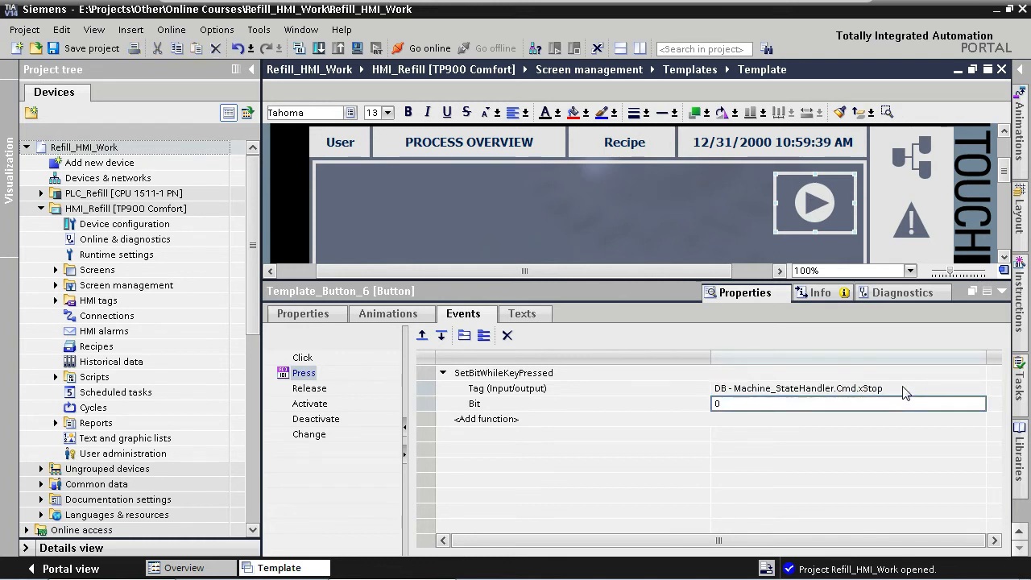
Set the button's graphics to Btn_Template_Stop_Off when not pressed and Btn_Template_Stop_On when pressed.
click(306, 314)
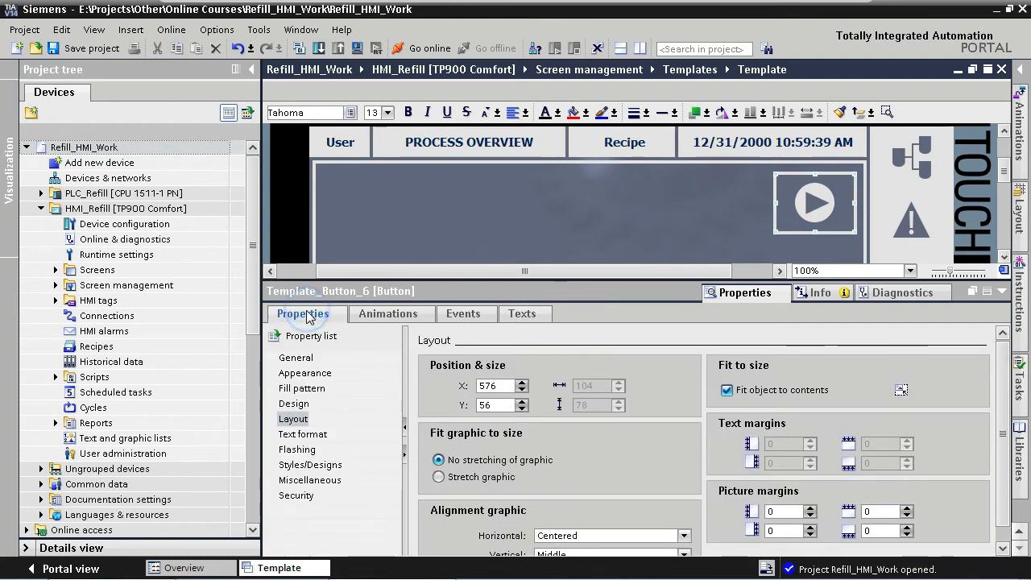
click(296, 358)
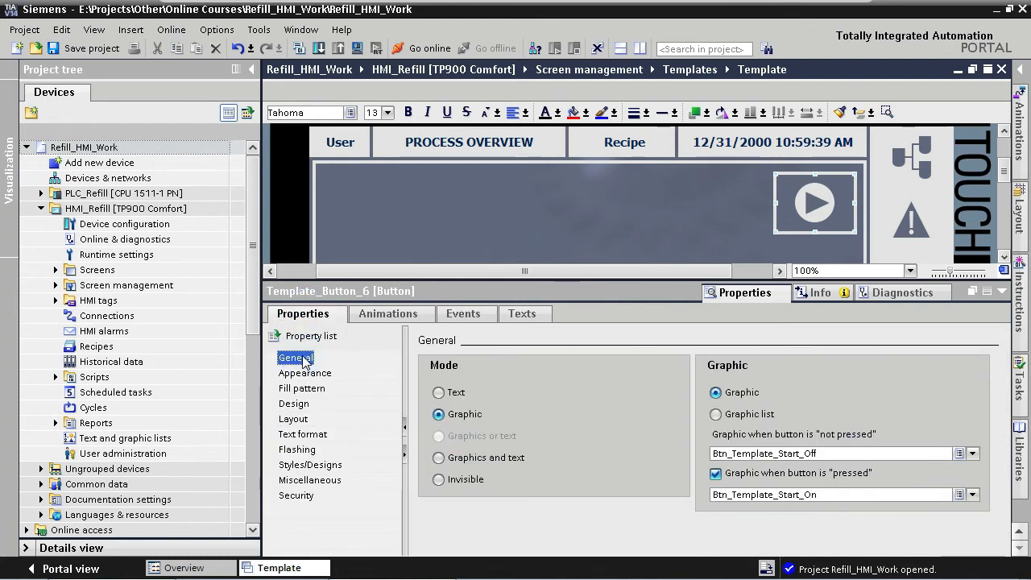
drag(788, 453, 908, 499)
text(op)
key(Return)
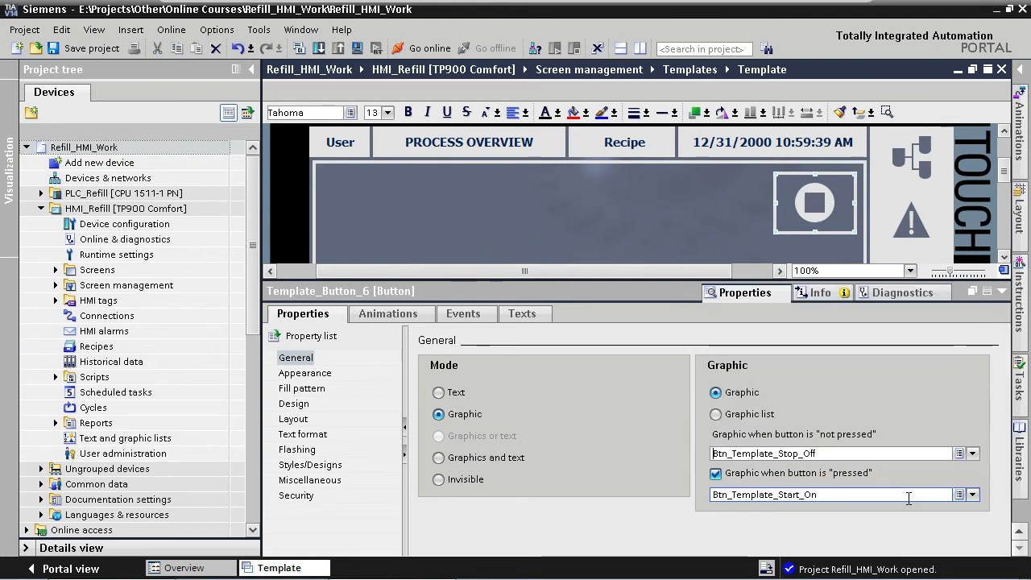
drag(787, 494, 848, 494)
text(op)
key(Down)
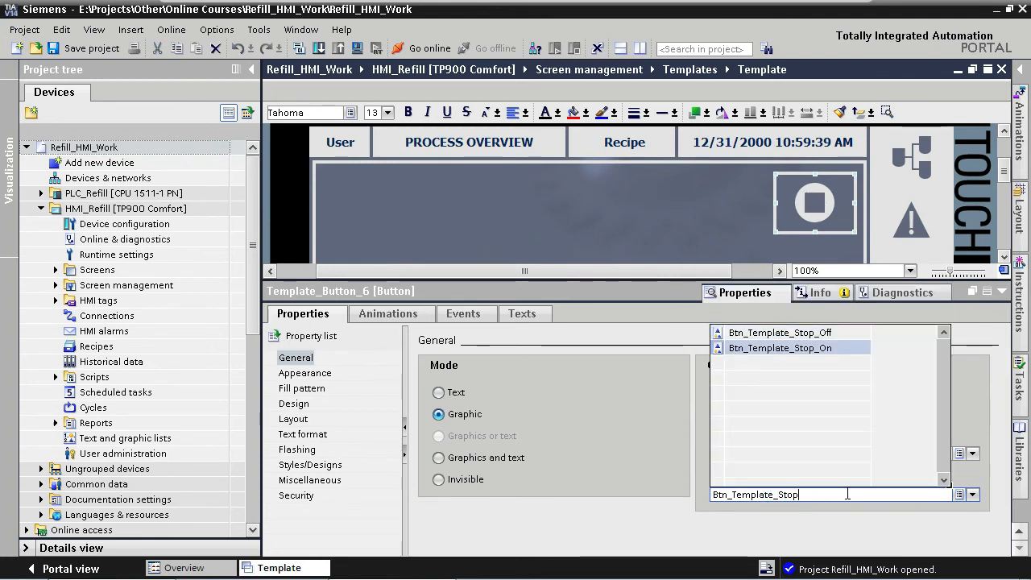
key(Return)
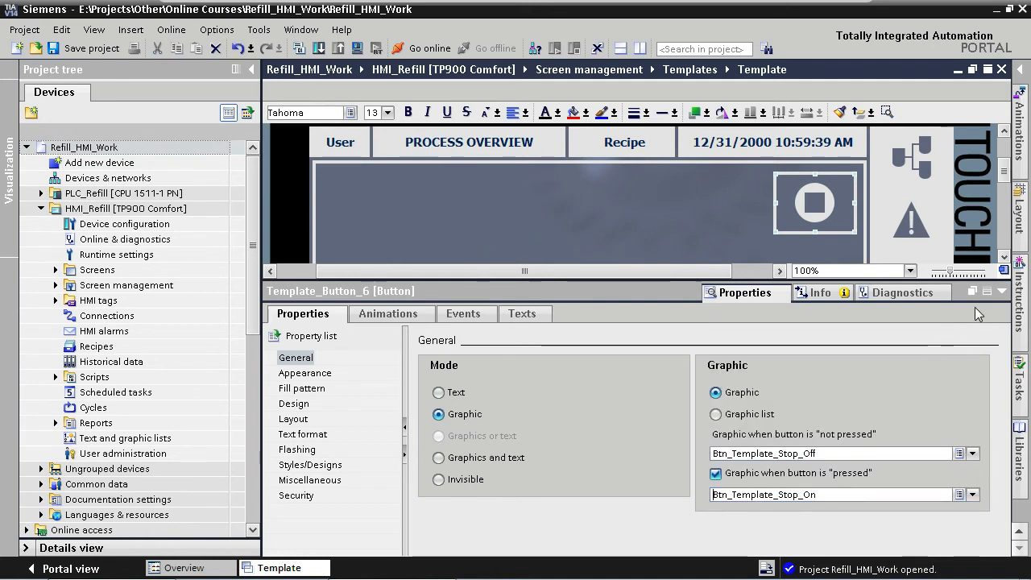
Close the properties and move the stop button into the lowest side-panel slot below the start button.
click(1002, 294)
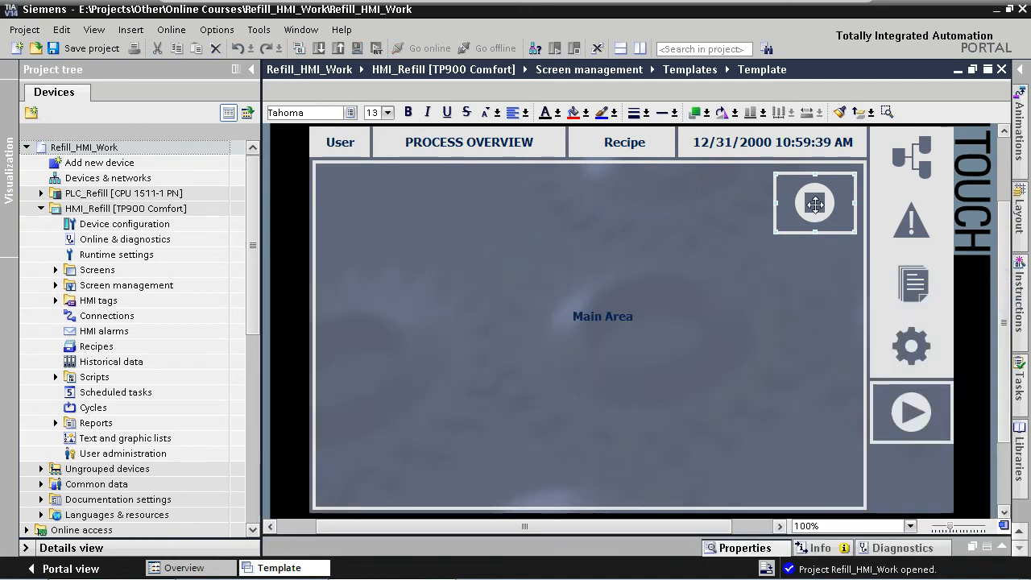
drag(814, 201, 911, 480)
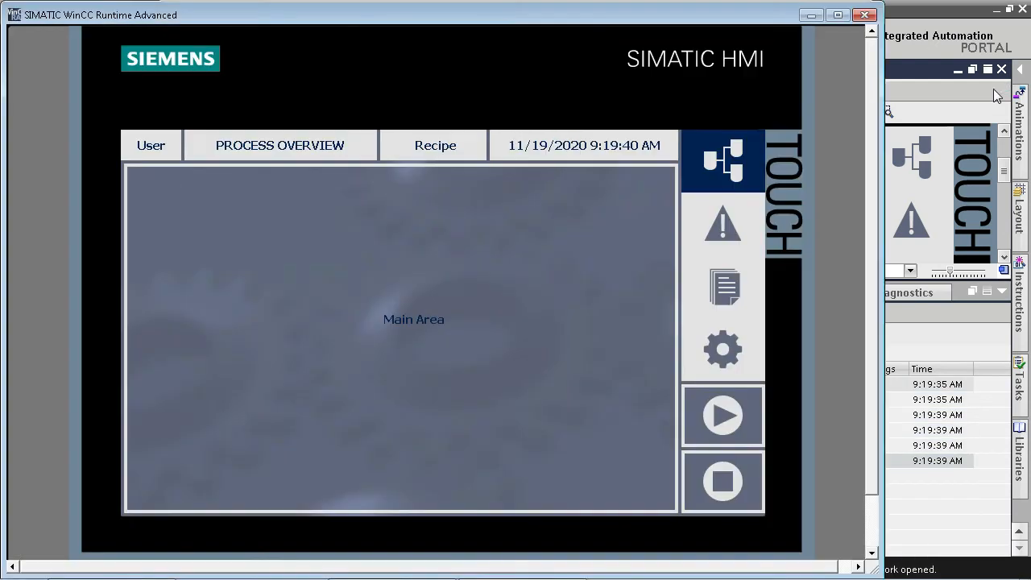
Test the Start and Stop buttons in the running HMI by pressing each one.
click(721, 420)
click(739, 427)
click(745, 487)
click(743, 485)
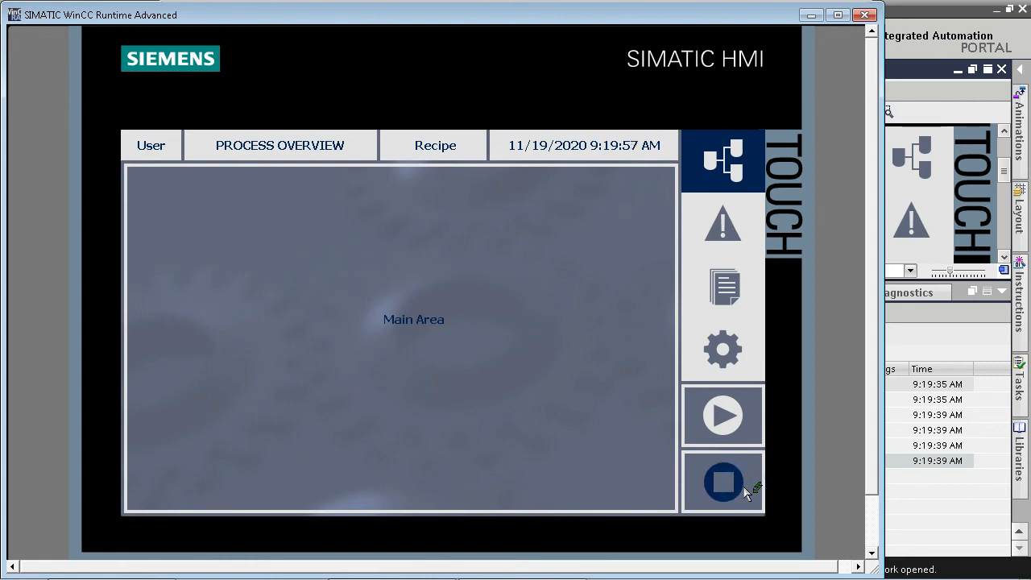